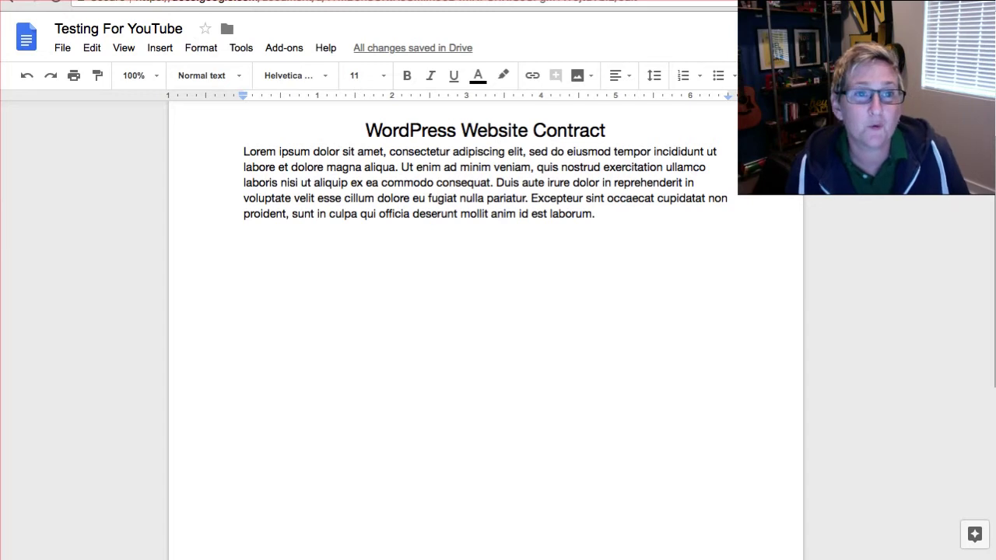
- Switch from the contract to the Calculate For YouTube cost spreadsheet
{"action": "key", "text": "ctrl+Tab"}
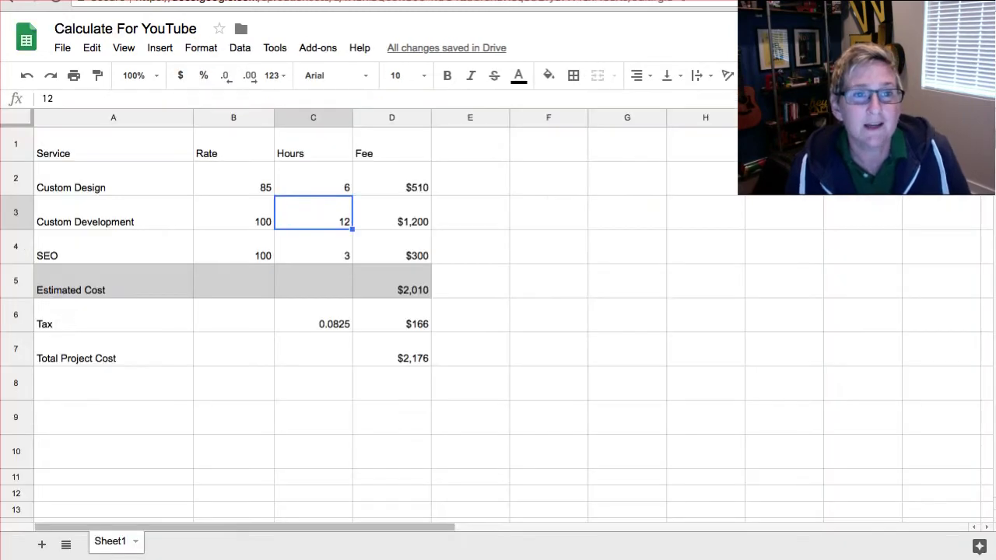
- Review the Service, Rate, Hours and Fee columns and the $510 Custom Design fee
{"action": "left_click", "coordinate": [127, 137]}
{"action": "left_click", "coordinate": [238, 155]}
{"action": "left_click", "coordinate": [300, 146]}
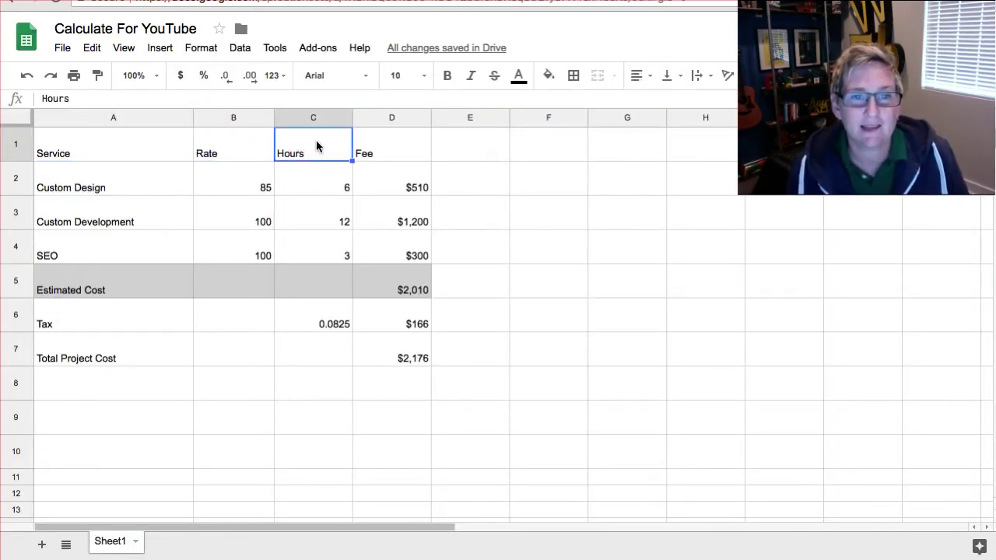
{"action": "left_click", "coordinate": [369, 148]}
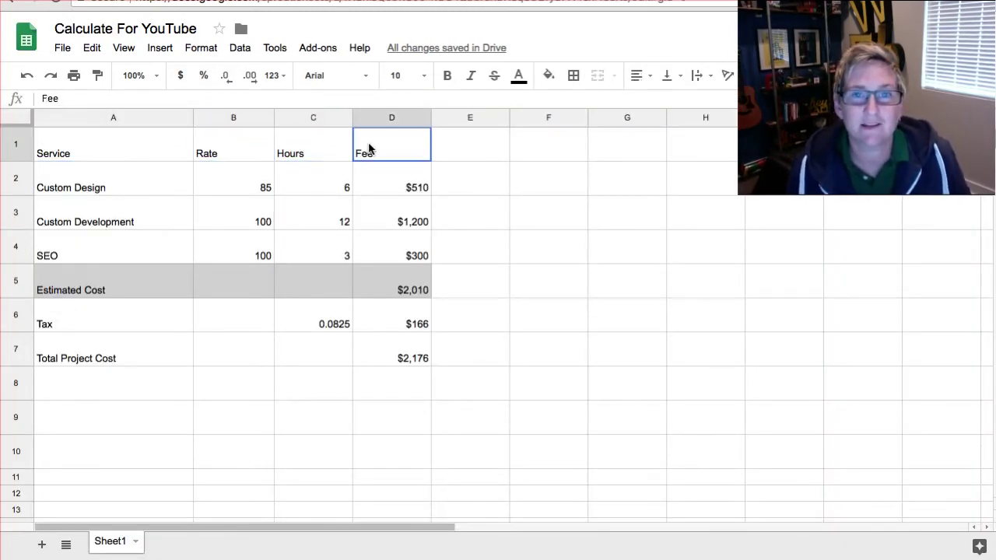
{"action": "left_click", "coordinate": [248, 186]}
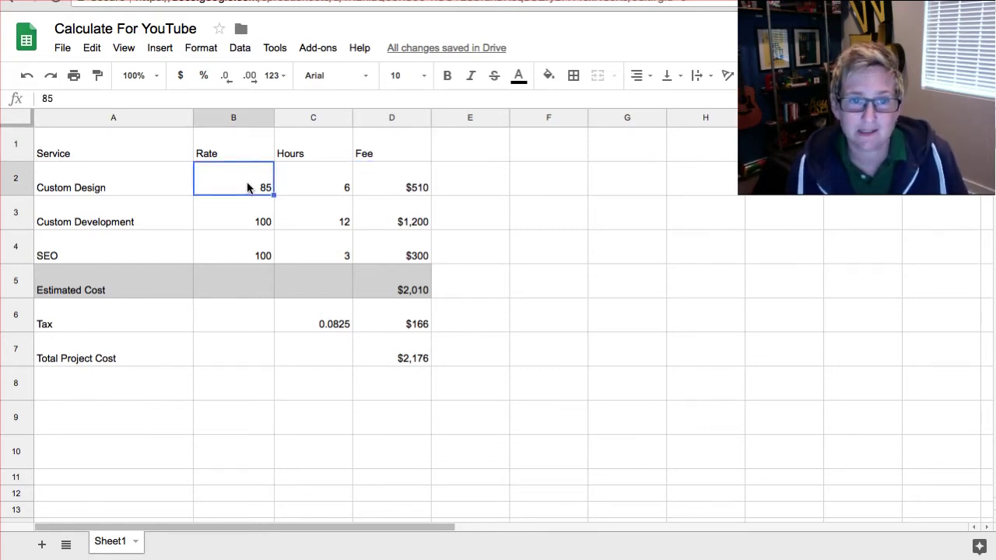
{"action": "left_click", "coordinate": [318, 188]}
{"action": "left_click", "coordinate": [366, 190]}
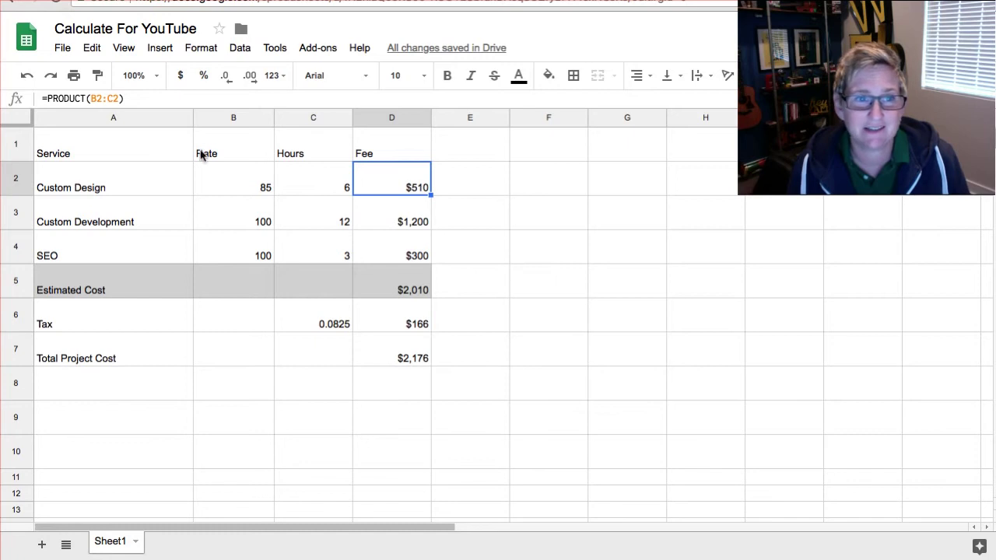
- Rebuild the D2 fee formula as =PRODUCT(B2:C2), still giving $510
{"action": "left_click", "coordinate": [148, 100]}
{"action": "key", "text": "ctrl+a"}
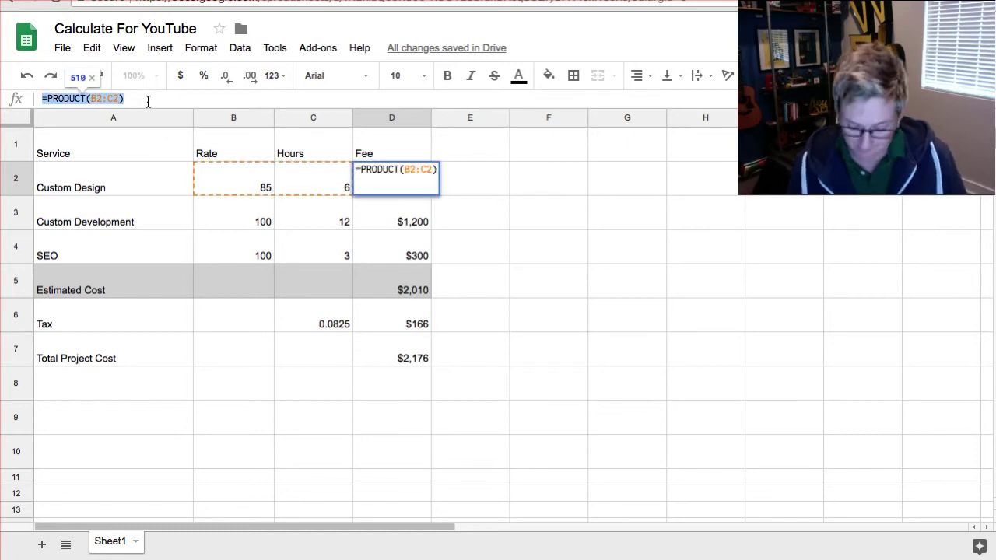
{"action": "key", "text": "BackSpace"}
{"action": "type", "text": "=pro"}
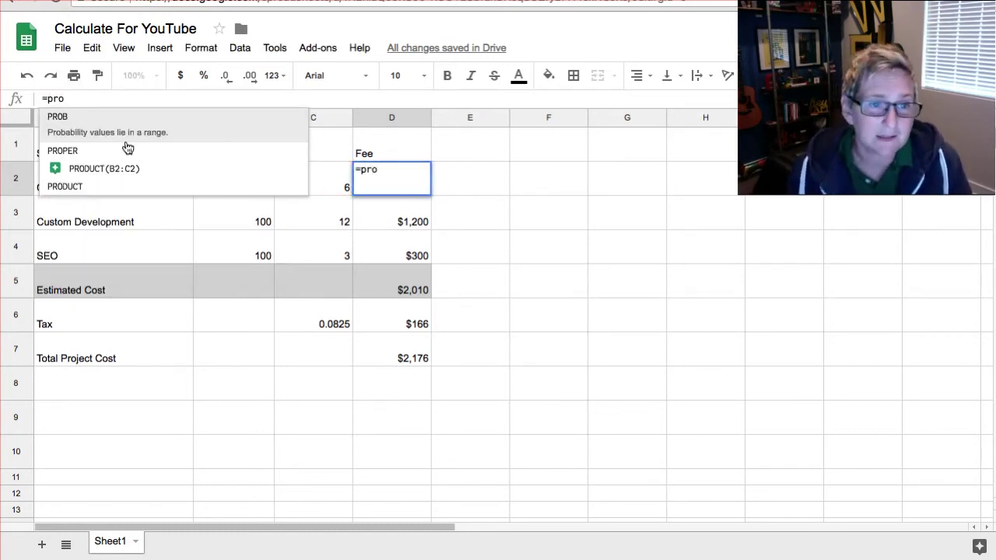
{"action": "left_click", "coordinate": [115, 185]}
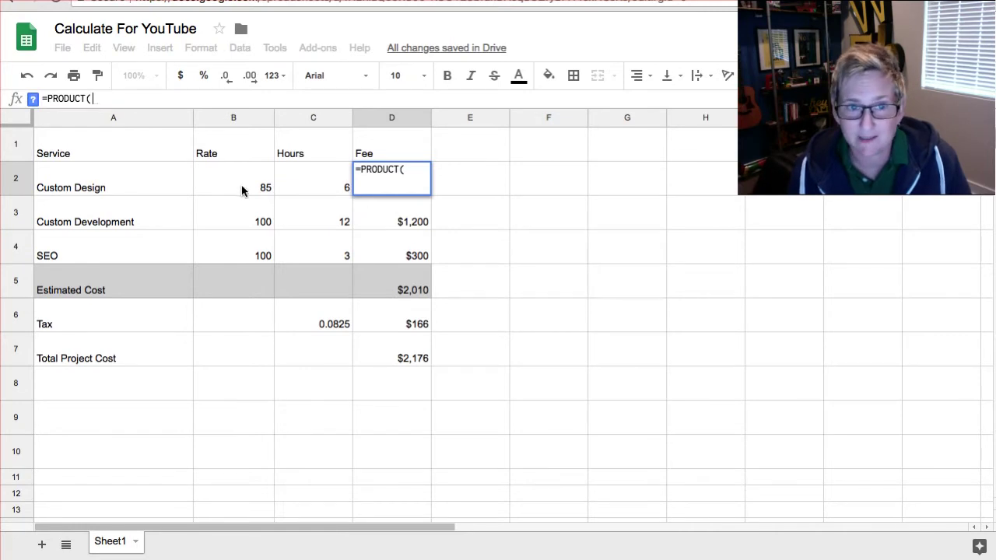
{"action": "left_click_drag", "start_coordinate": [242, 191], "coordinate": [308, 187]}
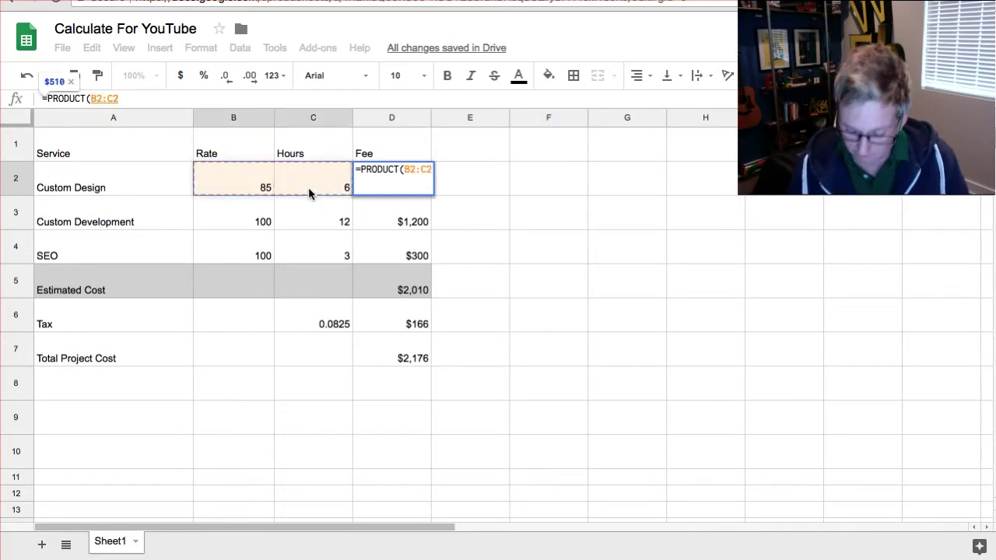
{"action": "key", "text": "Return"}
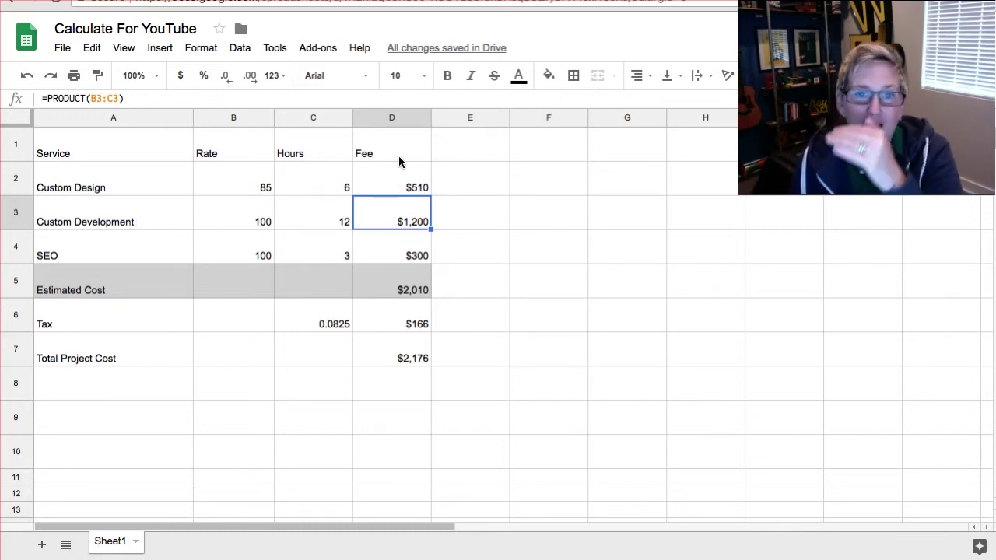
- Check the Estimated Cost, tax and Total Project Cost formulas, and select the cost table A1:D7
{"action": "left_click", "coordinate": [391, 291]}
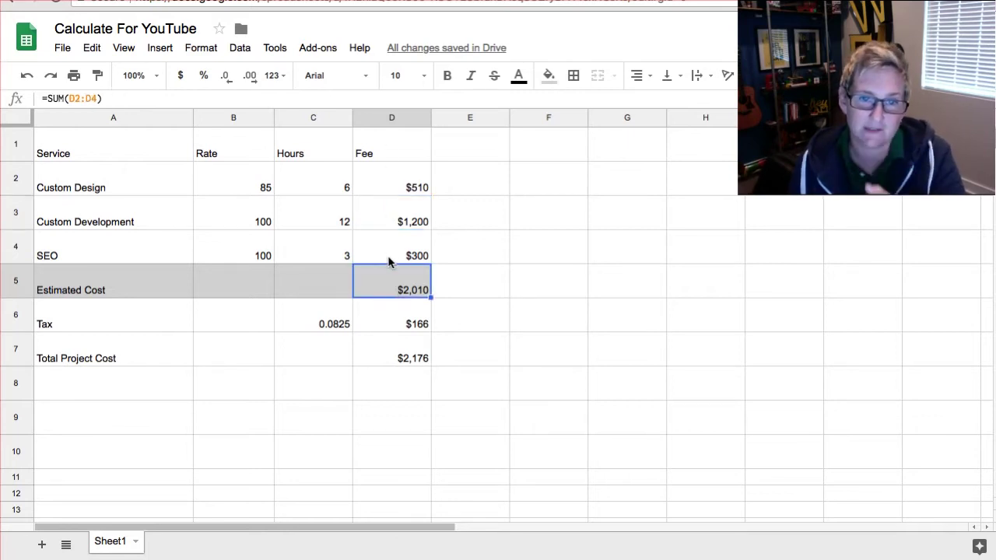
{"action": "left_click", "coordinate": [384, 328]}
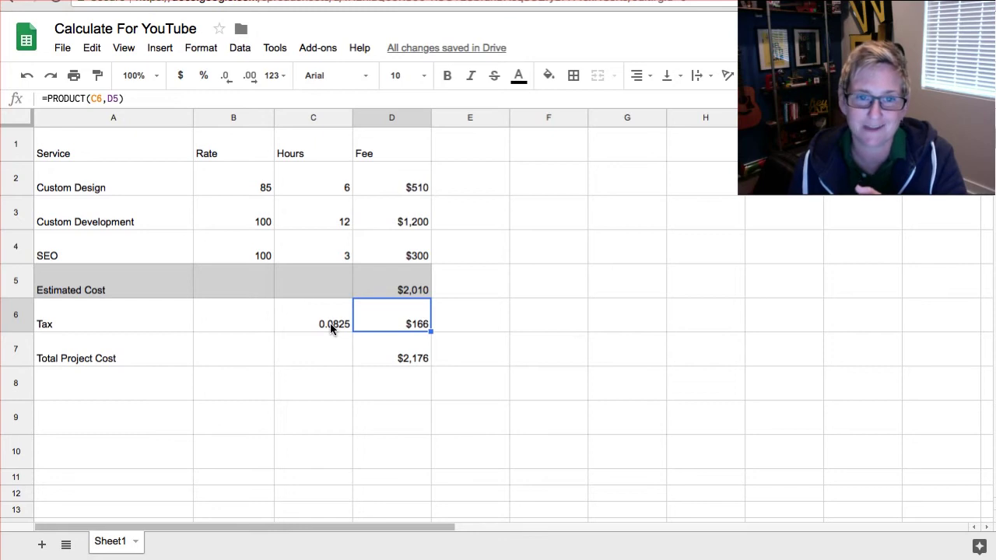
{"action": "left_click", "coordinate": [379, 357]}
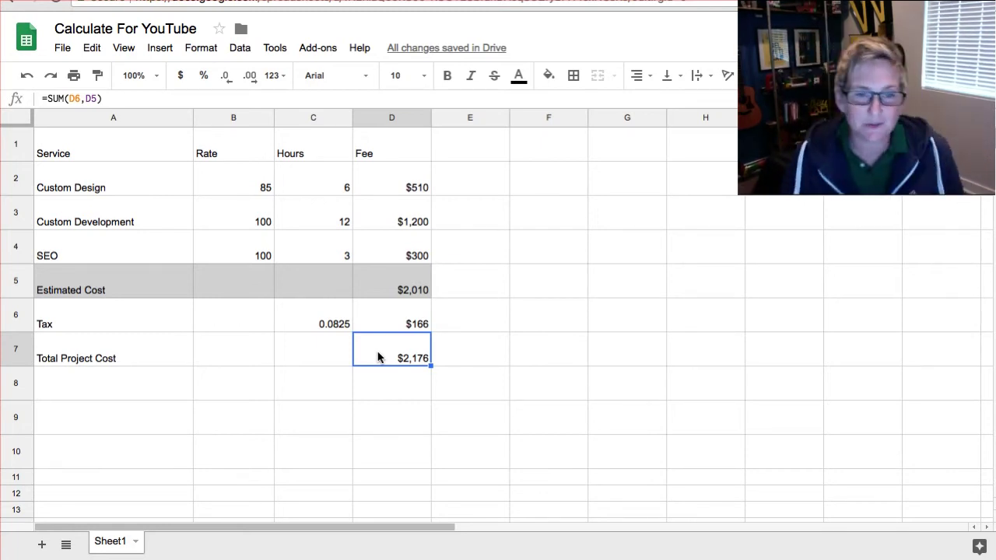
{"action": "left_click", "coordinate": [110, 155], "text": "shift"}
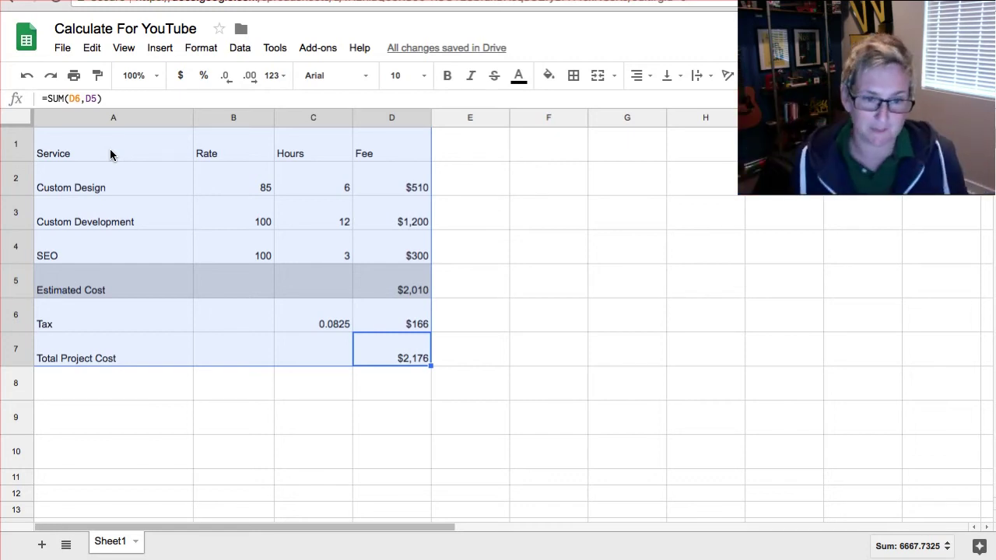
- Copy the A1:D7 cost table and return to the contract document
{"action": "key", "text": "ctrl+c"}
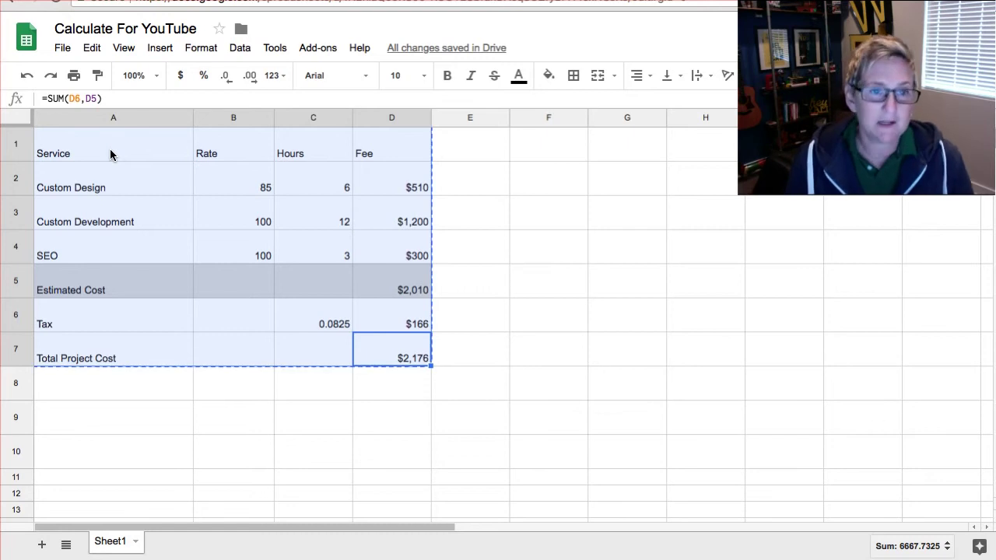
{"action": "left_click", "coordinate": [92, 47]}
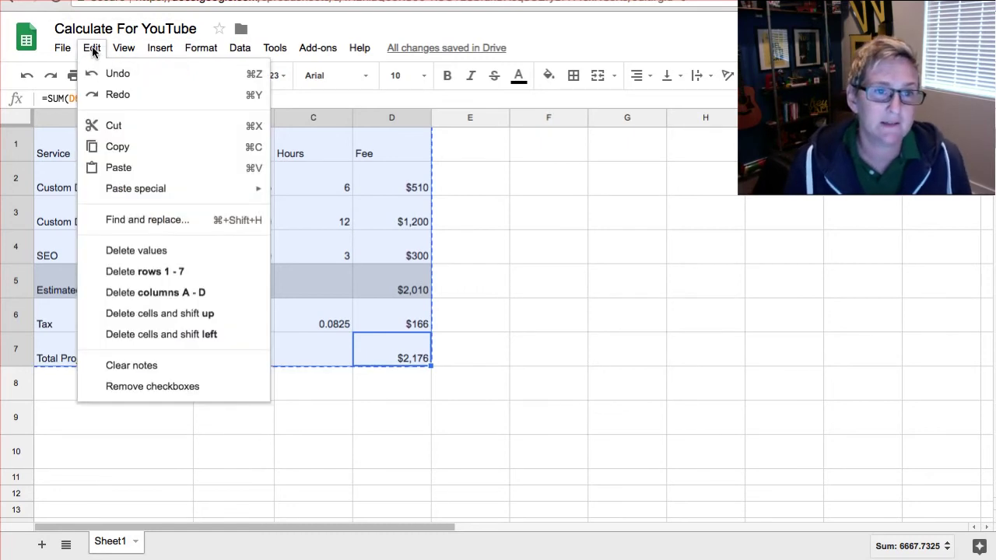
{"action": "left_click", "coordinate": [109, 147]}
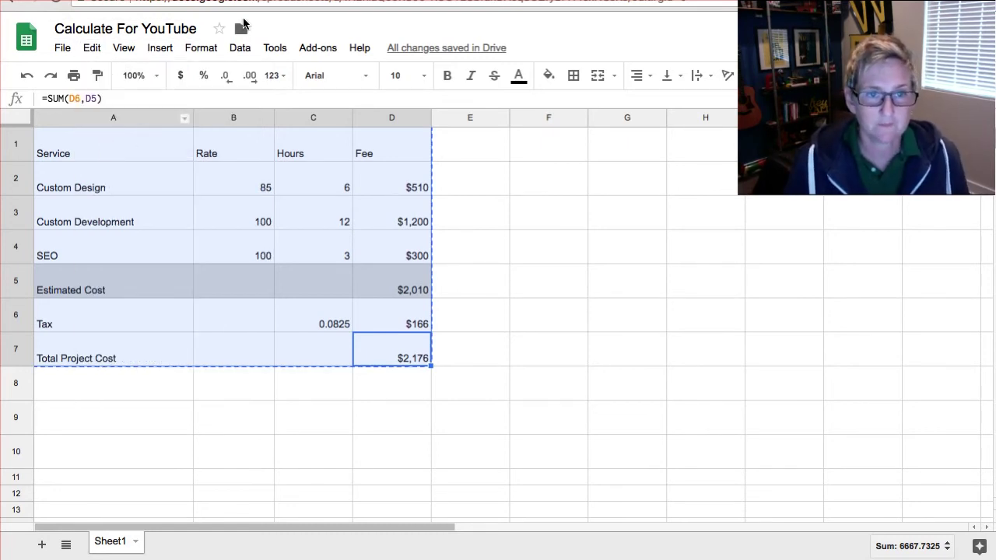
{"action": "key", "text": "ctrl+Tab"}
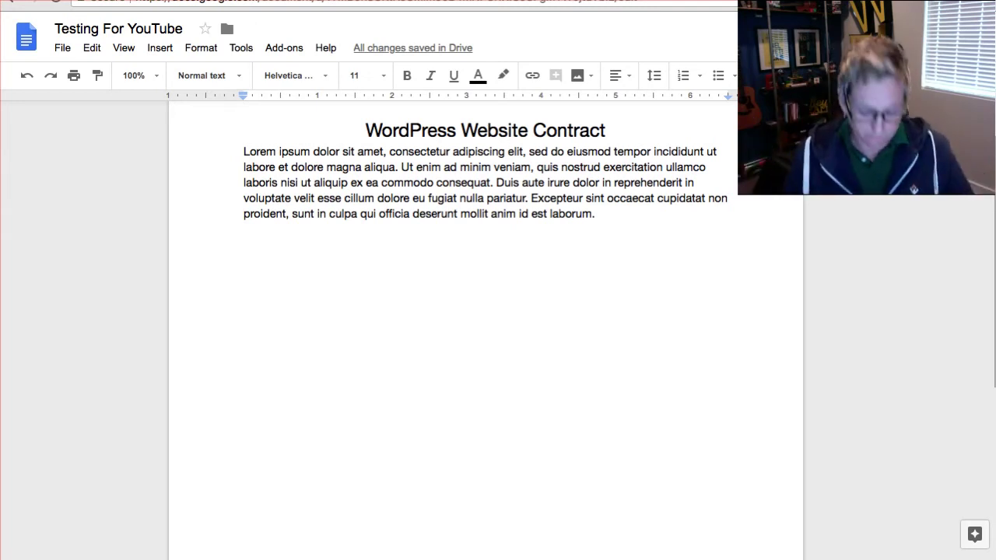
- Paste the copied cost table into the contract as a spreadsheet-linked table
{"action": "left_click", "coordinate": [89, 51]}
{"action": "left_click", "coordinate": [103, 168]}
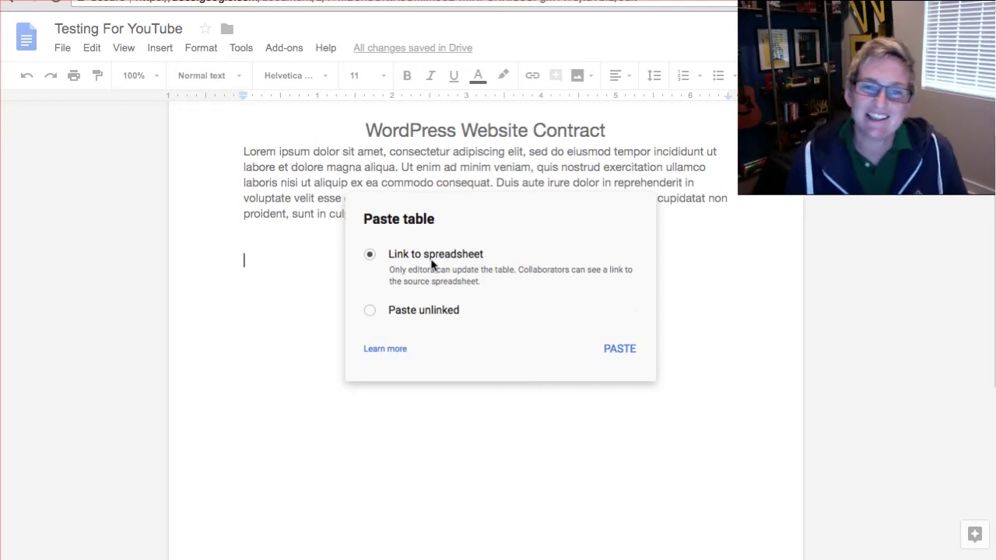
{"action": "left_click", "coordinate": [621, 352]}
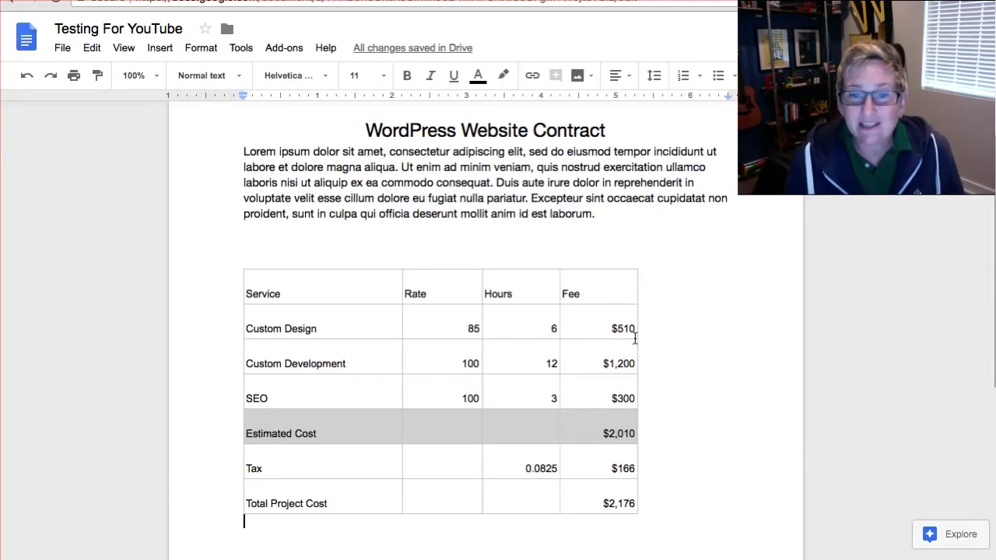
{"action": "left_click", "coordinate": [600, 325]}
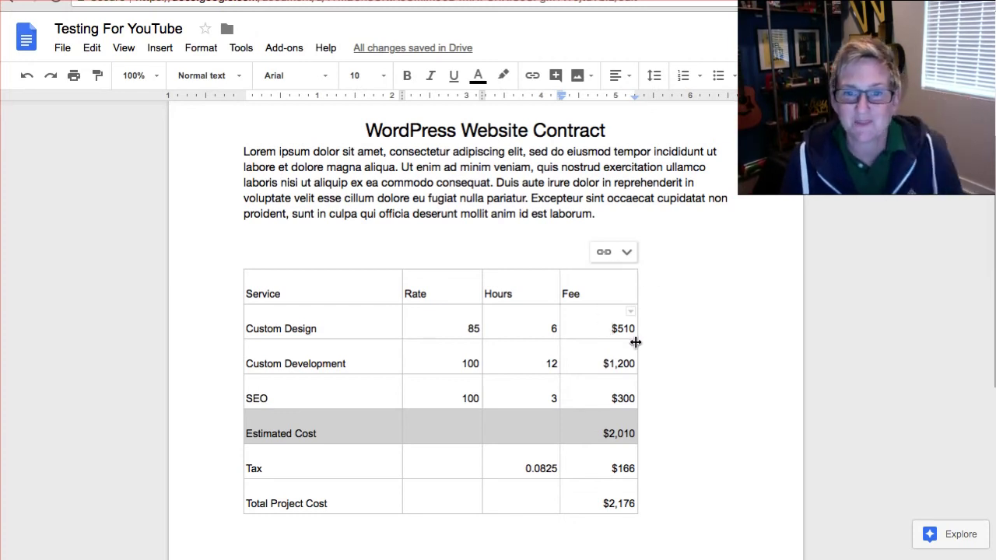
- Stretch the table to the right margin and widen the Service, Rate and Hours columns
{"action": "left_click_drag", "start_coordinate": [637, 344], "coordinate": [724, 347]}
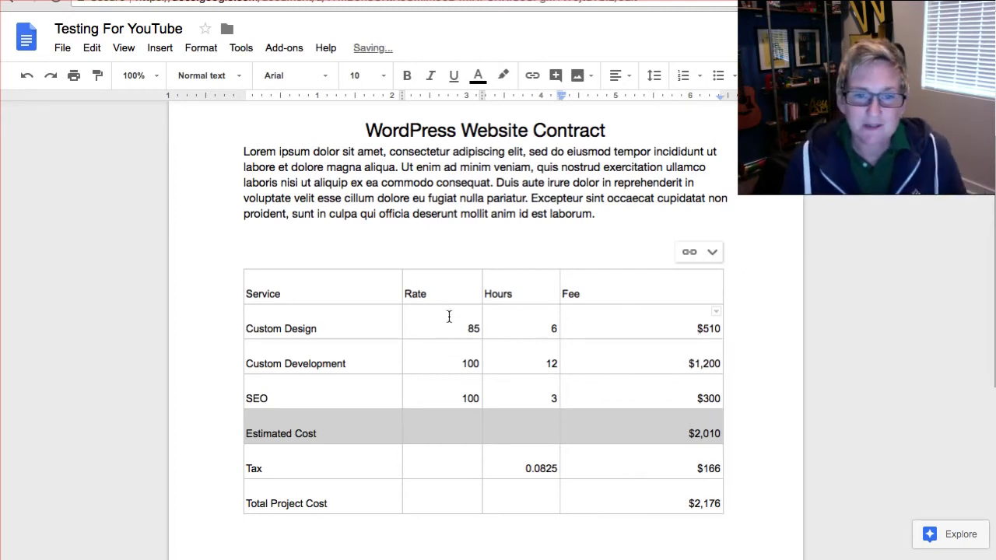
{"action": "left_click_drag", "start_coordinate": [559, 282], "coordinate": [629, 282]}
{"action": "left_click_drag", "start_coordinate": [482, 283], "coordinate": [541, 283]}
{"action": "left_click_drag", "start_coordinate": [402, 289], "coordinate": [472, 289]}
- Give the cost table light grey borders through Table properties
{"action": "right_click", "coordinate": [369, 287]}
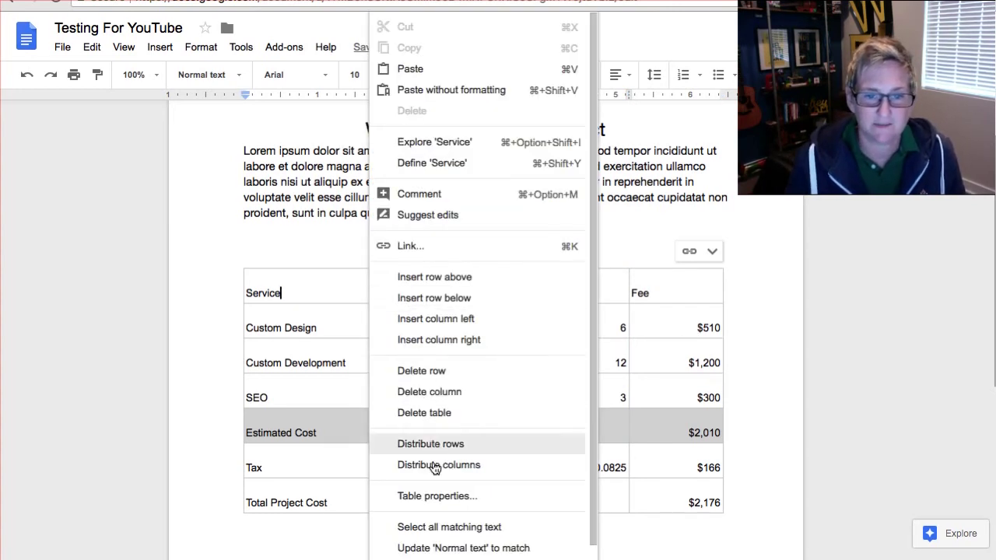
{"action": "left_click", "coordinate": [437, 496]}
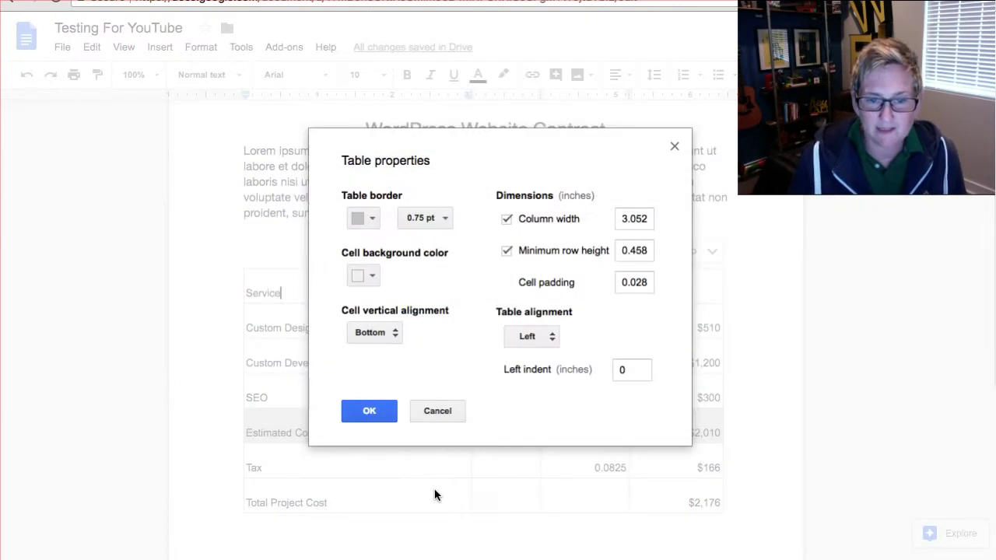
{"action": "left_click", "coordinate": [370, 218]}
{"action": "left_click", "coordinate": [452, 248]}
{"action": "left_click", "coordinate": [365, 410]}
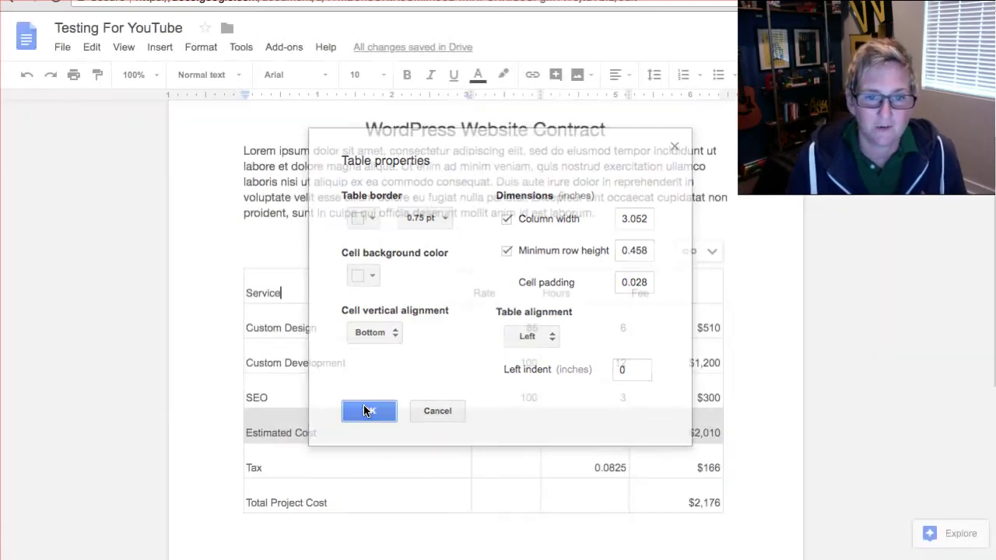
{"action": "left_click", "coordinate": [408, 360]}
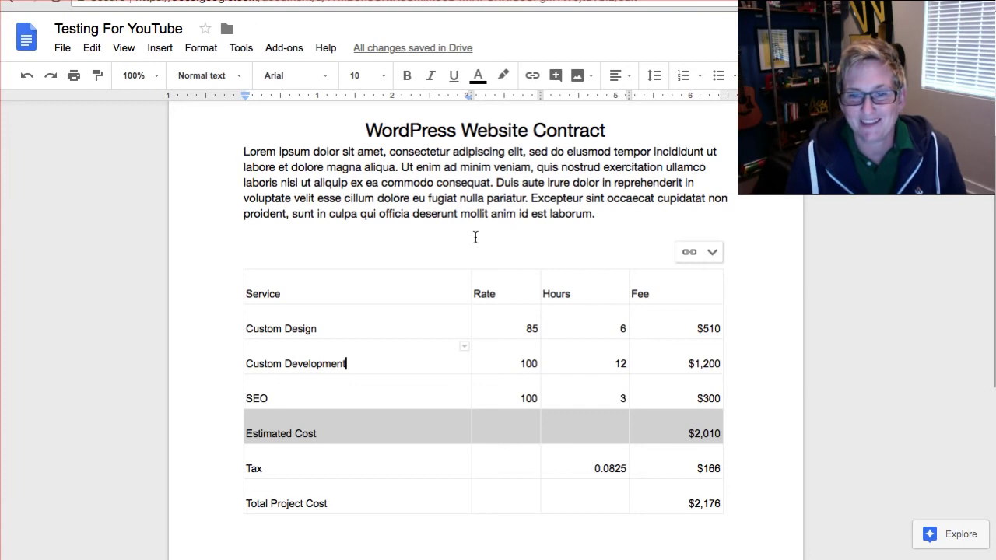
- Point out the Custom Design and SEO Hours values, then go back to the spreadsheet
{"action": "left_click", "coordinate": [576, 331]}
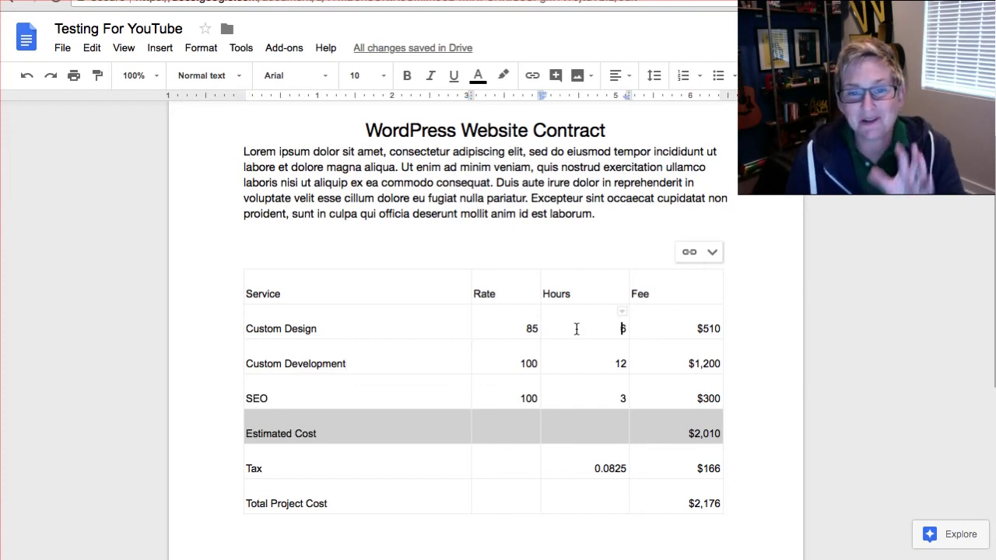
{"action": "left_click", "coordinate": [611, 399]}
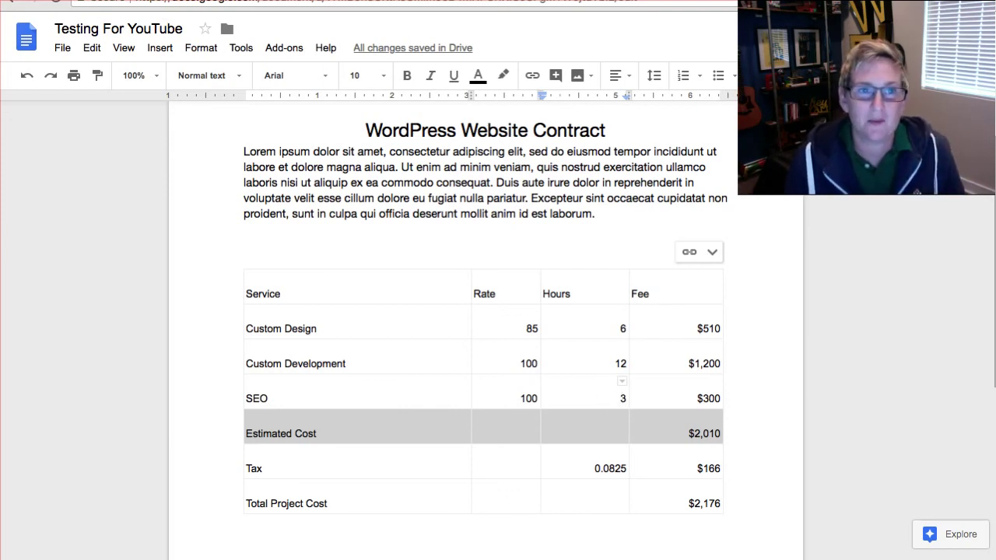
{"action": "key", "text": "ctrl+Tab"}
- Set Custom Design hours (C2) to 10 and SEO hours (C4) to 8
{"action": "left_click", "coordinate": [314, 184]}
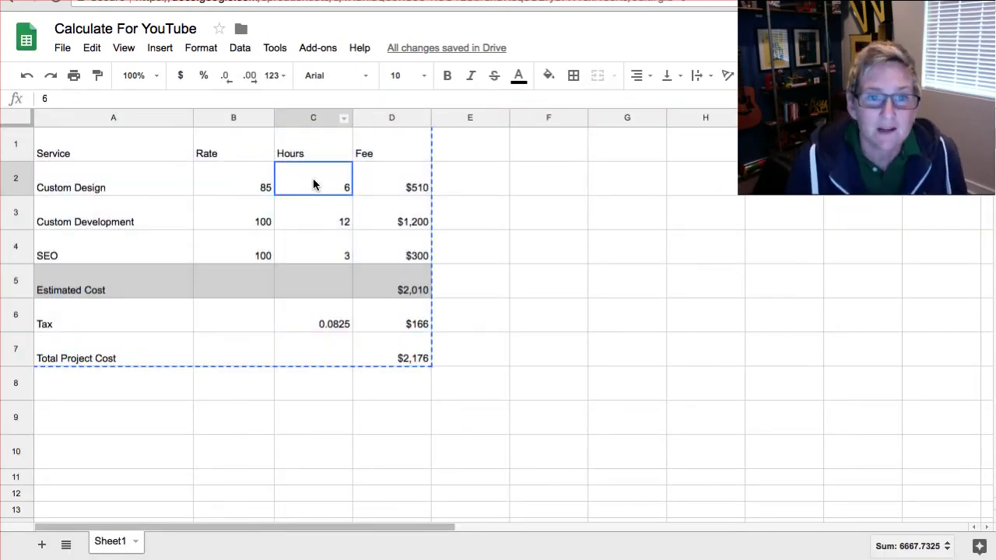
{"action": "type", "text": "10"}
{"action": "key", "text": "Return"}
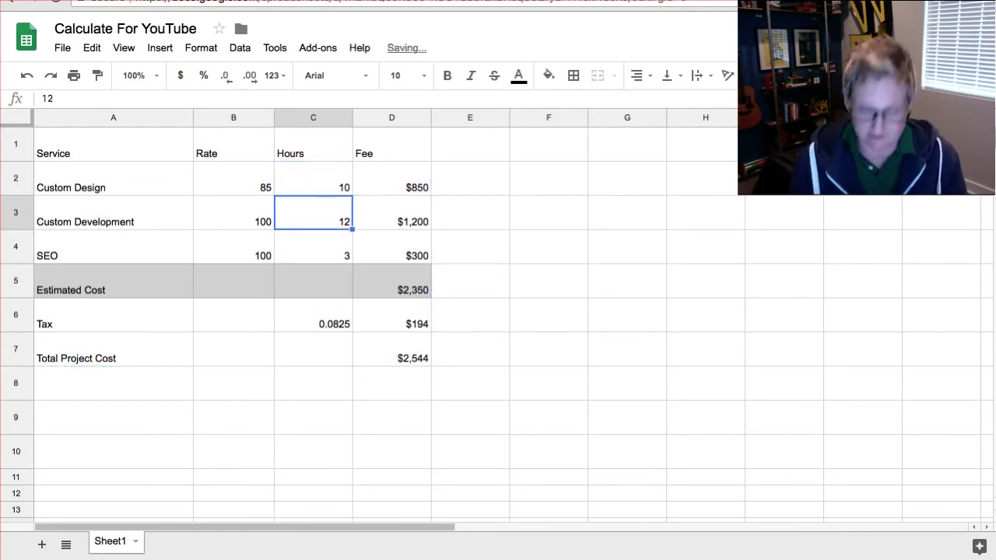
{"action": "left_click", "coordinate": [316, 249]}
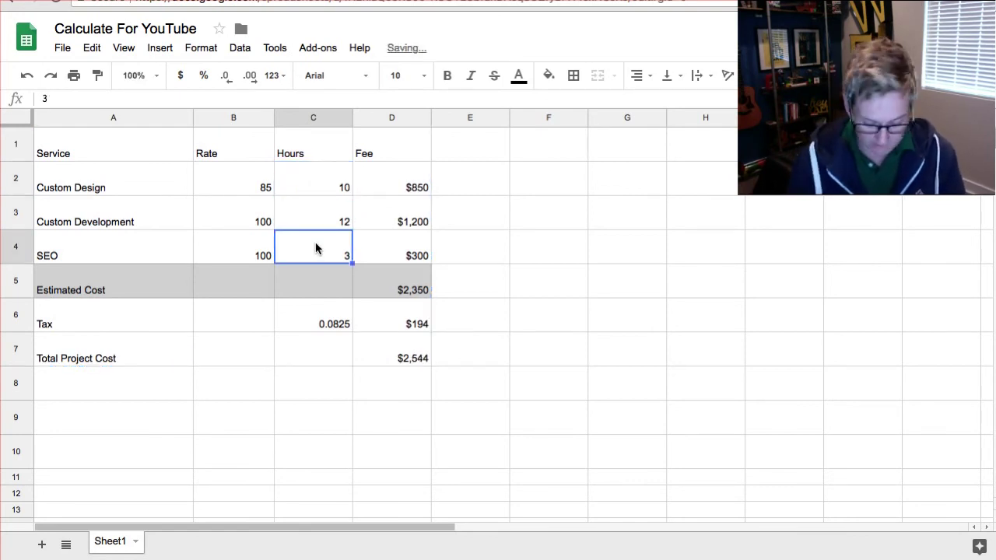
{"action": "type", "text": "8"}
{"action": "key", "text": "Return"}
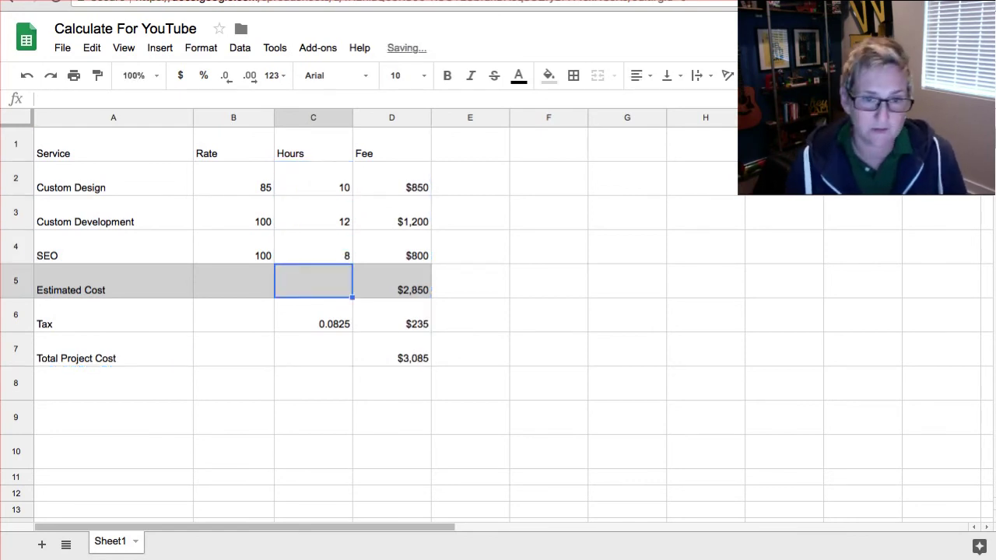
- Check the D2, D4 and D5–D7 formulas giving $3,085, then return to the contract
{"action": "left_click", "coordinate": [403, 189]}
{"action": "left_click", "coordinate": [397, 243]}
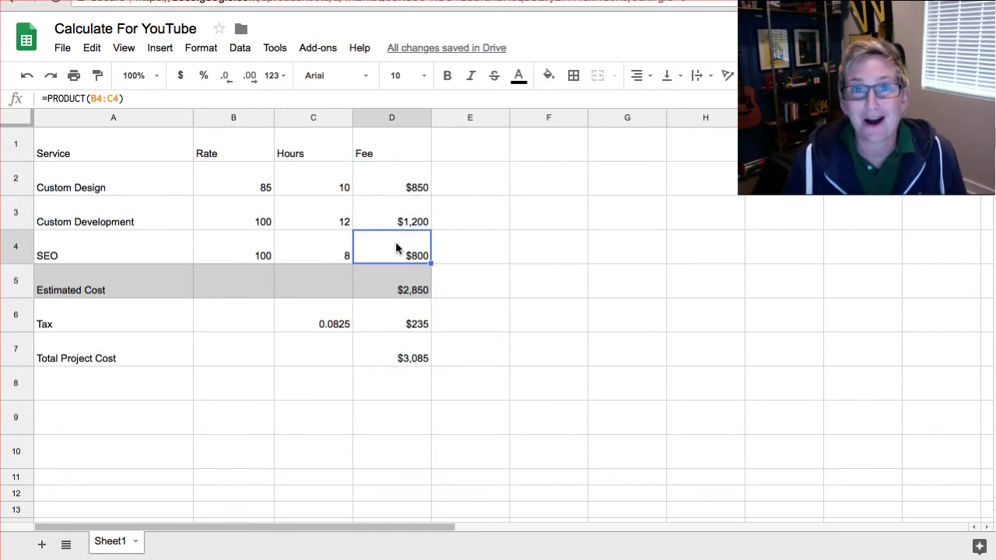
{"action": "left_click", "coordinate": [394, 291]}
{"action": "left_click", "coordinate": [393, 324]}
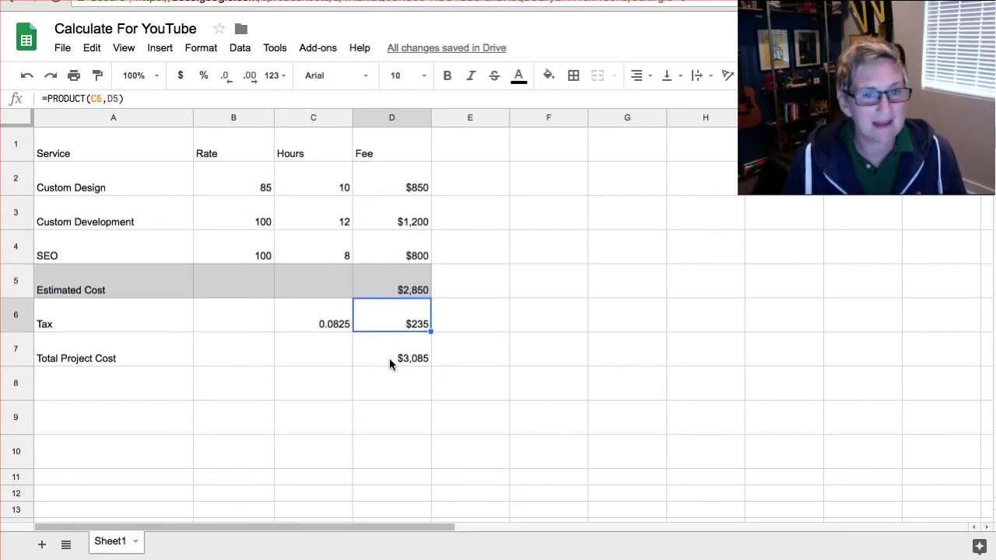
{"action": "left_click", "coordinate": [389, 358]}
{"action": "key", "text": "ctrl+Tab"}
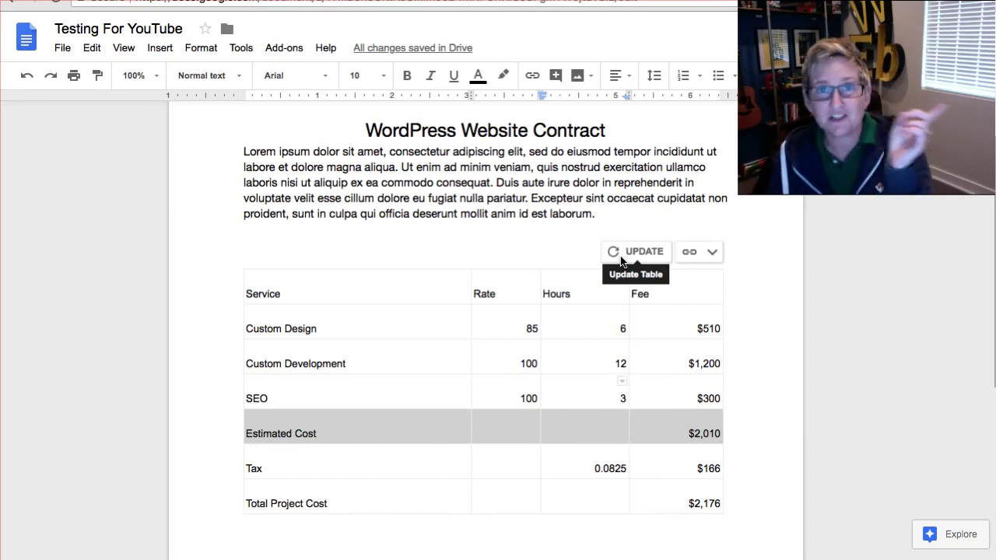
- Update the linked table to show 10 and 8 hours and the $3,085 total
{"action": "left_click", "coordinate": [621, 257]}
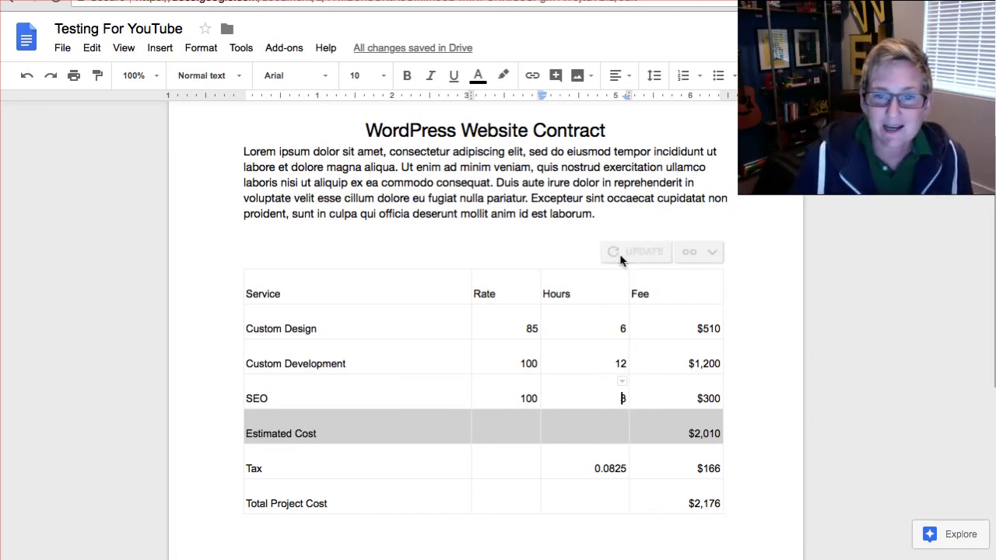
{"action": "left_click", "coordinate": [599, 331]}
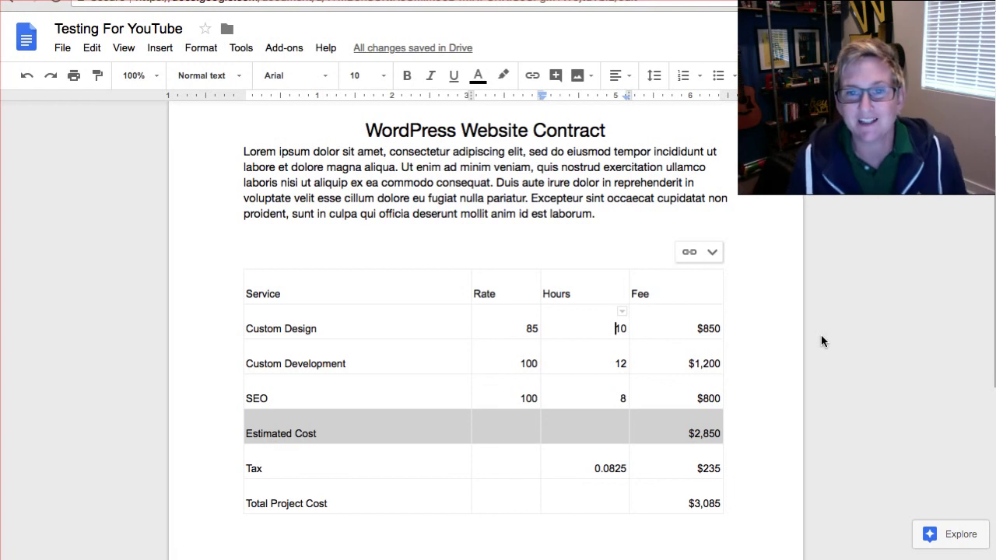
- Unlink the cost table from the spreadsheet, then briefly open and close the File menu
{"action": "left_click", "coordinate": [713, 254]}
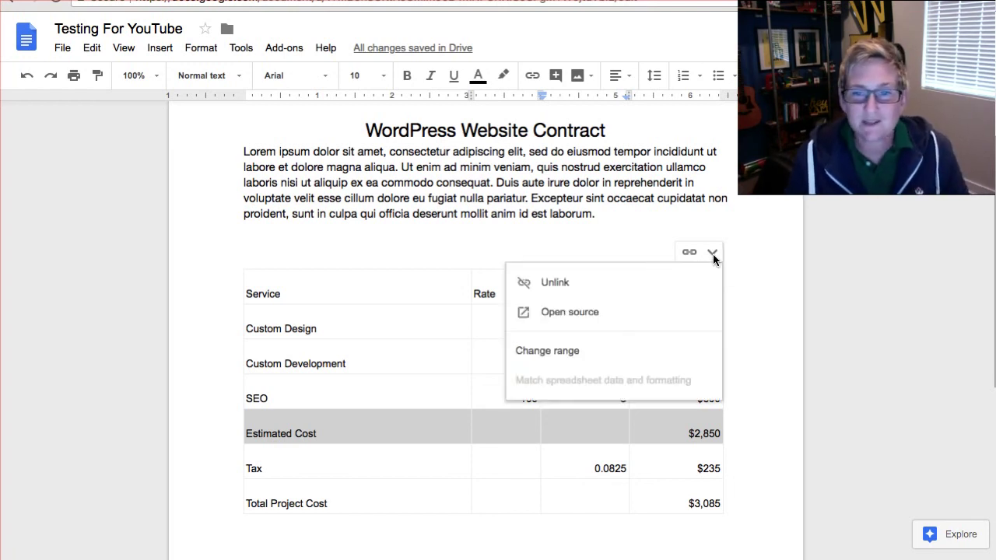
{"action": "left_click", "coordinate": [599, 285]}
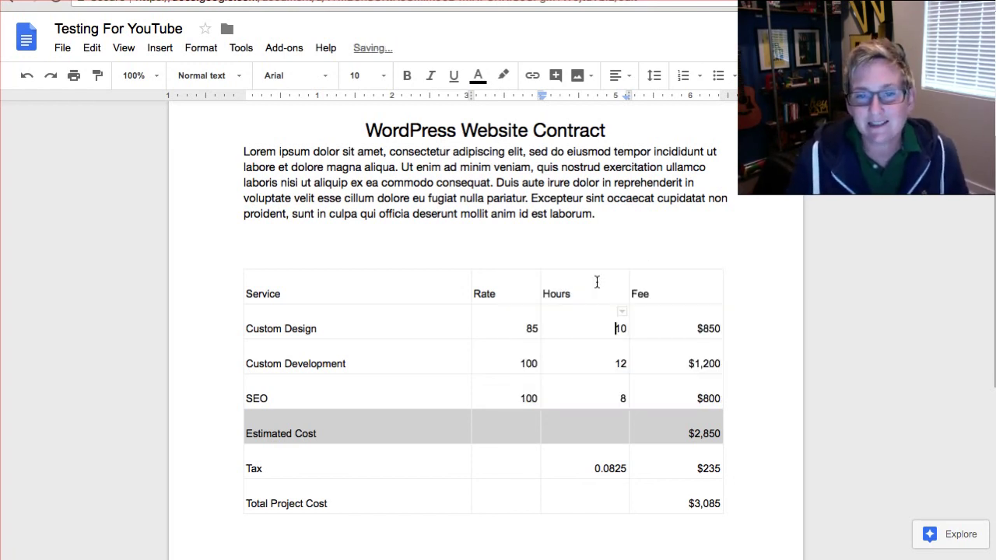
{"action": "left_click", "coordinate": [483, 239]}
{"action": "left_click", "coordinate": [58, 47]}
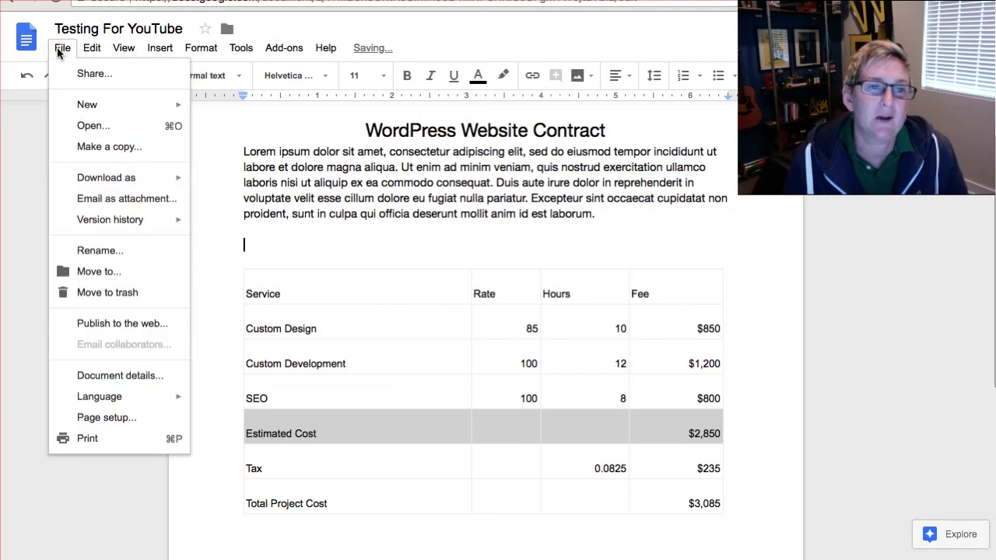
{"action": "left_click", "coordinate": [337, 167]}
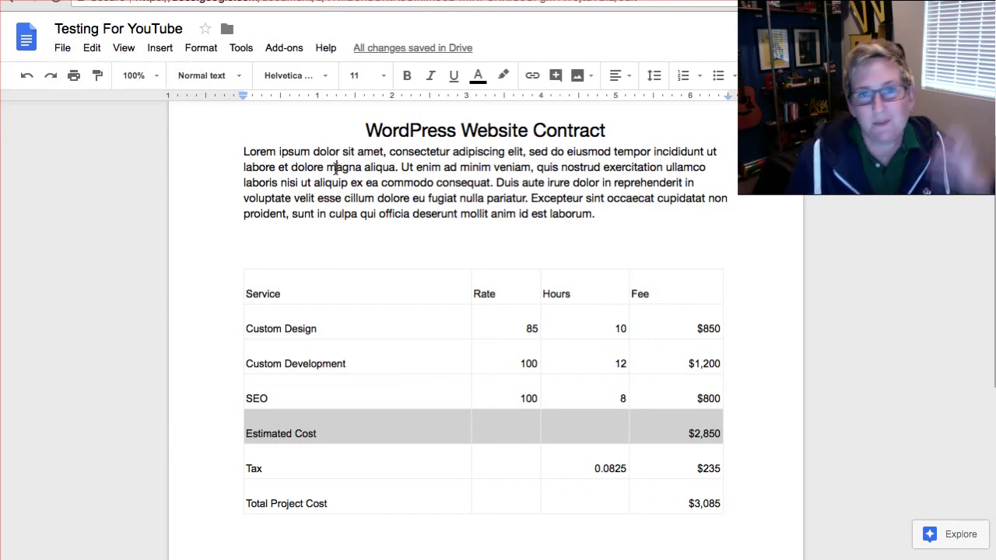